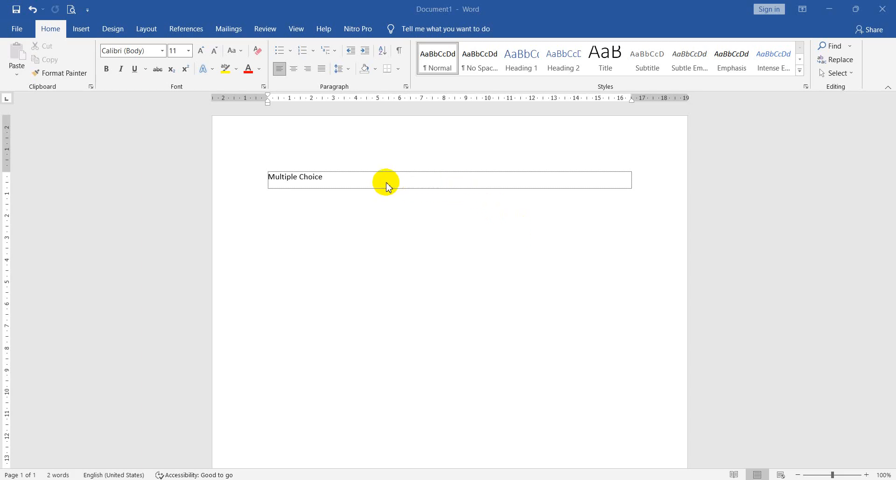
# Step: Start an indented automatic numbered list at 1 on a new line below the Multiple Choice heading
pyautogui.click(326, 179)
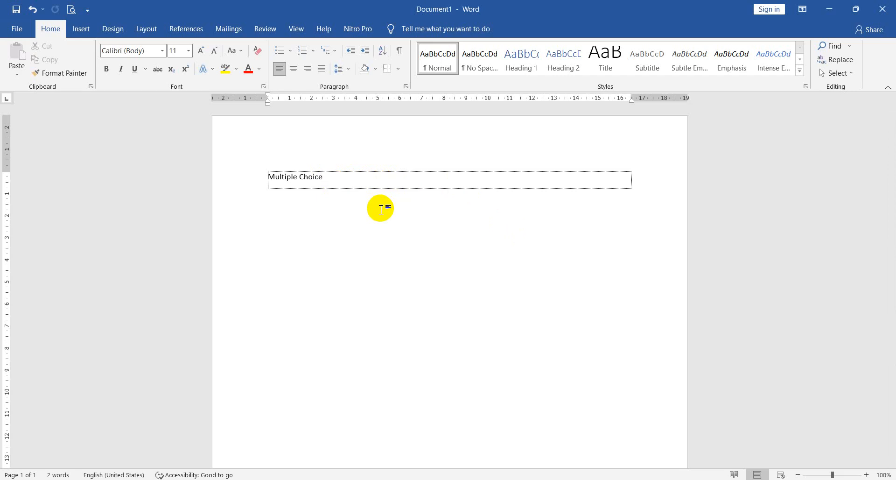
pyautogui.press('Tab')
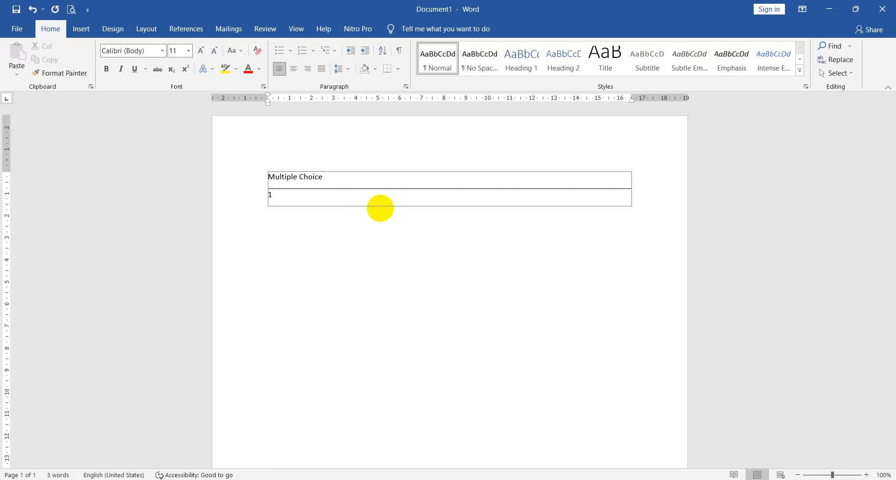
pyautogui.write('.')
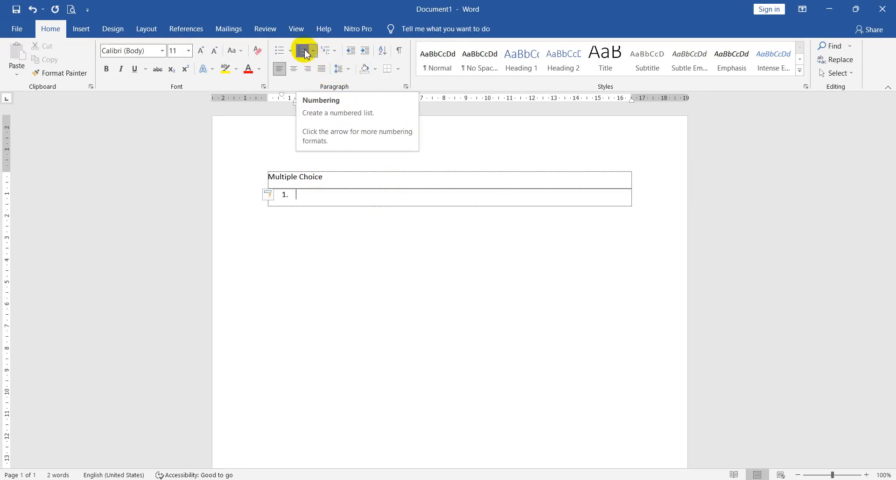
pyautogui.press('BackSpace')
pyautogui.write('1')
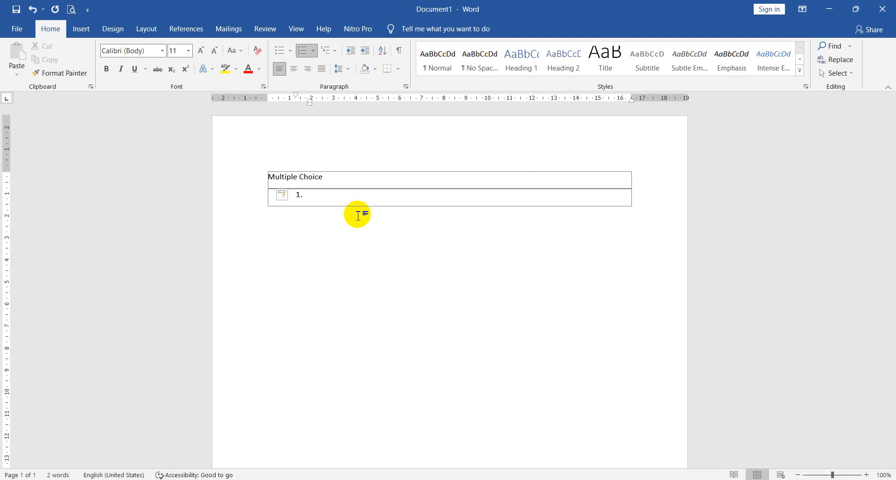
# Step: Write question 1 as "Ini ibu Budi, ini bapak Budi, Kemanakah adik budi ?" and add the next numbered line
pyautogui.write('Ini ibu Budi, ini bapak Budi, Kemanakan')
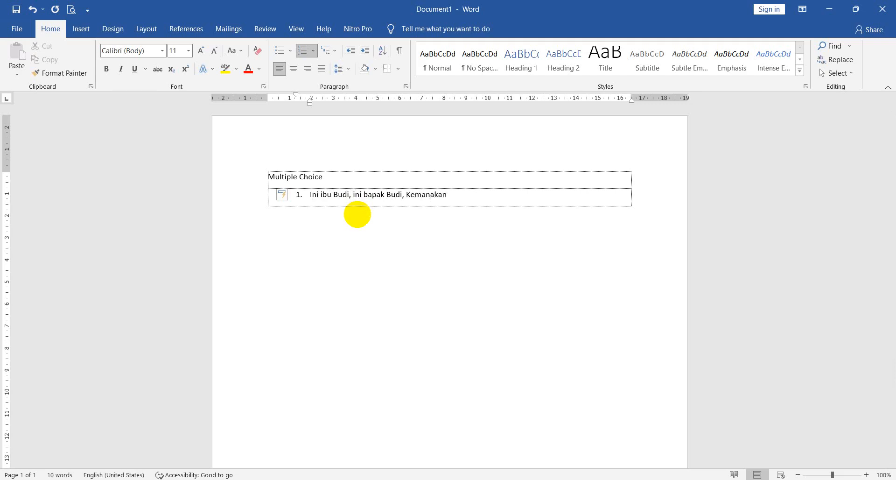
pyautogui.press('BackSpace')
pyautogui.press('BackSpace')
pyautogui.write('h adik budi ?')
pyautogui.press('Tab')
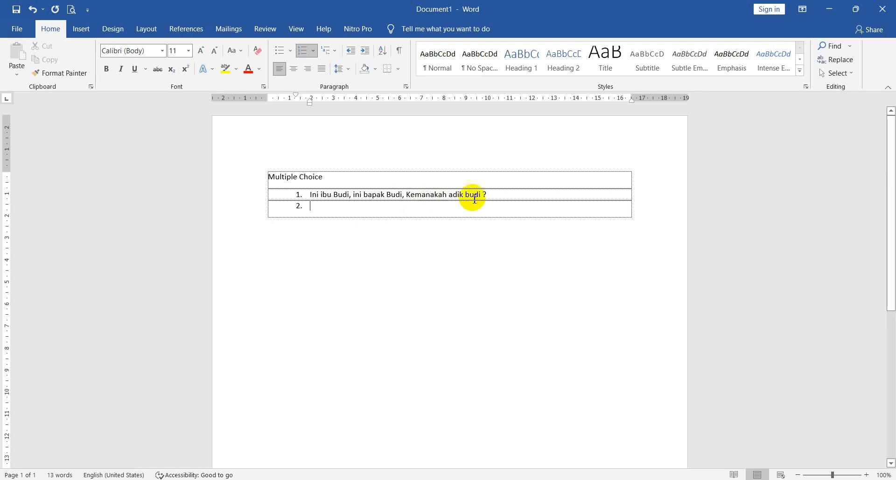
# Step: Insert a line below question 1 and start an indented lettered list with a. for its answer options
pyautogui.click(502, 193)
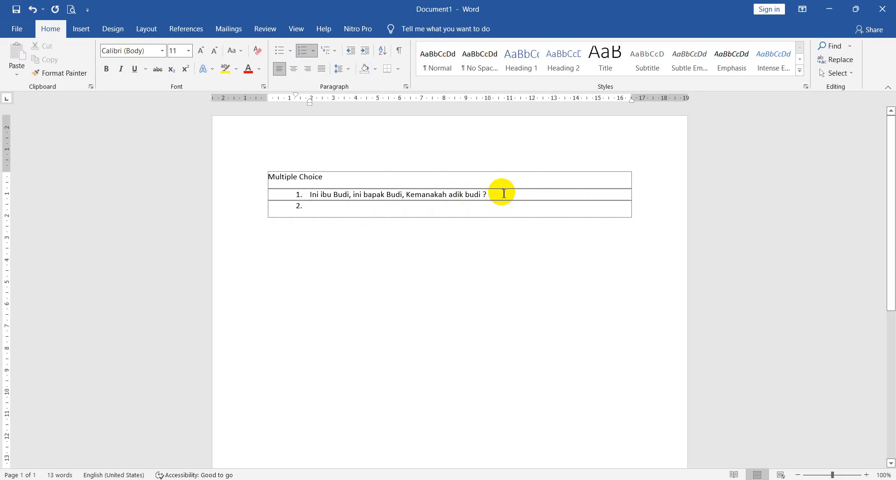
pyautogui.press('Return')
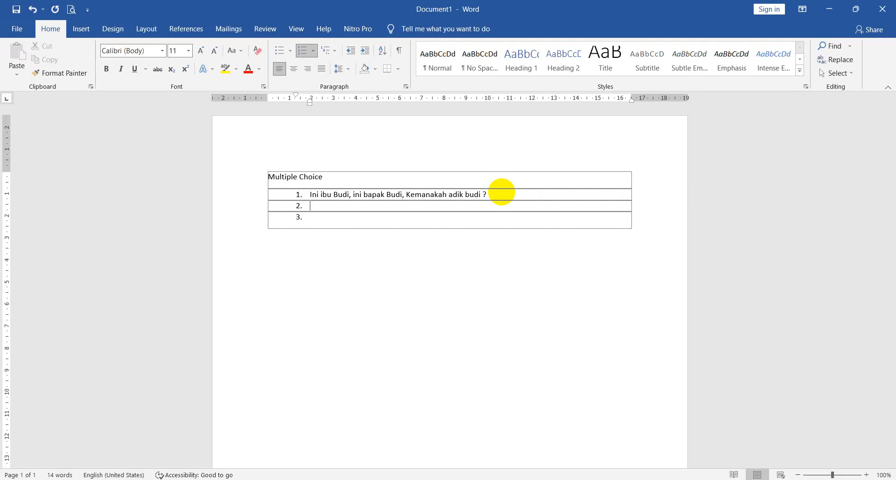
pyautogui.press('BackSpace')
pyautogui.write('a.')
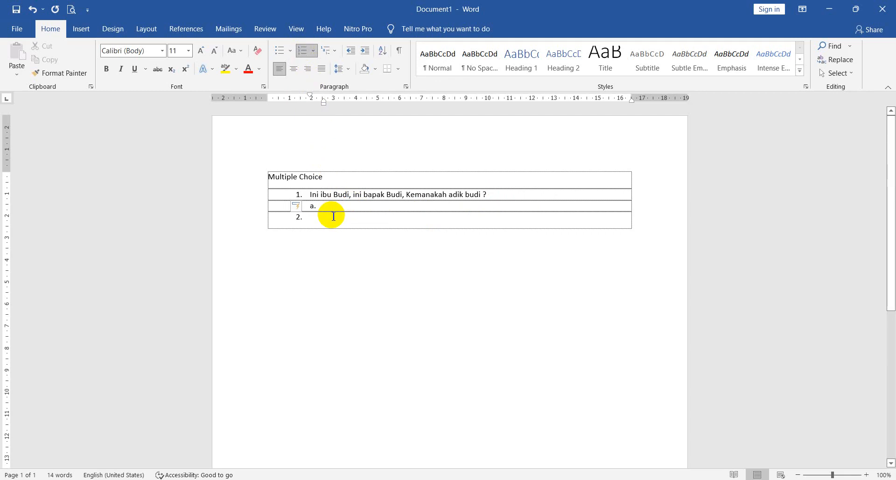
pyautogui.press('BackSpace')
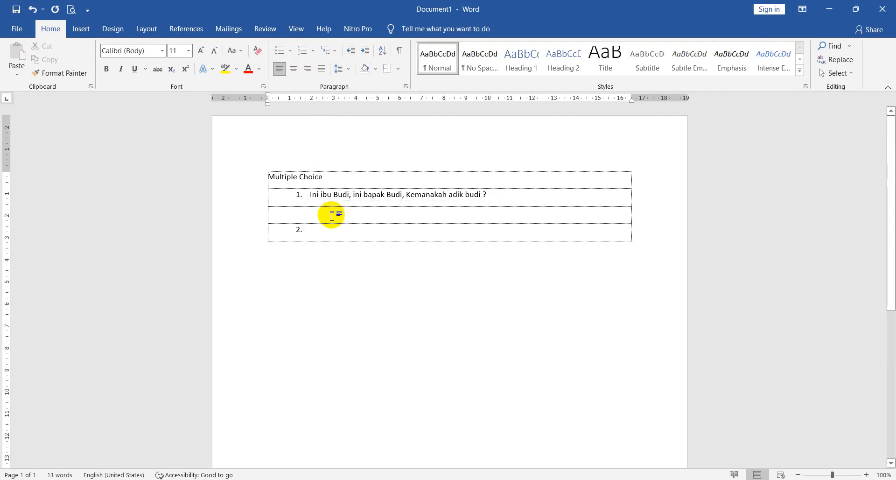
pyautogui.write('a')
pyautogui.hotkey('ctrl', 'z')
pyautogui.hotkey('ctrl', 'z')
pyautogui.write('a.')
pyautogui.press('space')
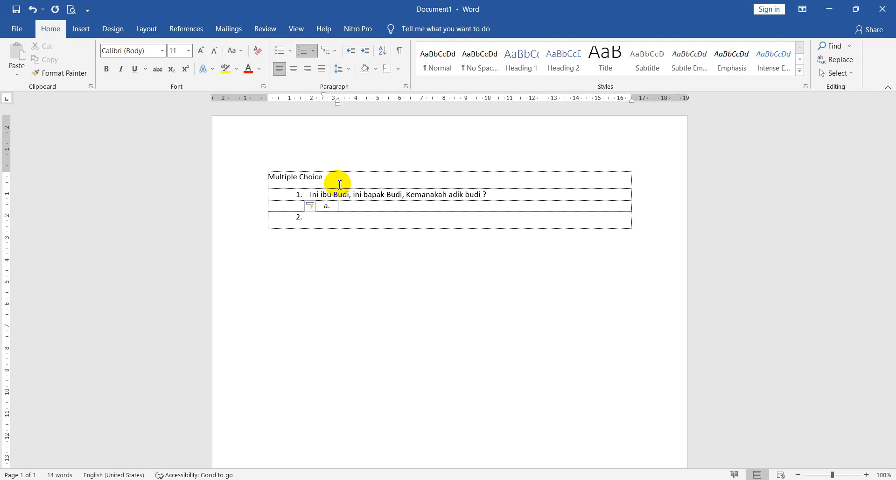
# Step: List the answer options of question 1 as Pasar, Sekolah, Ladang and Kebun
pyautogui.write('Pasar')
pyautogui.press('Return')
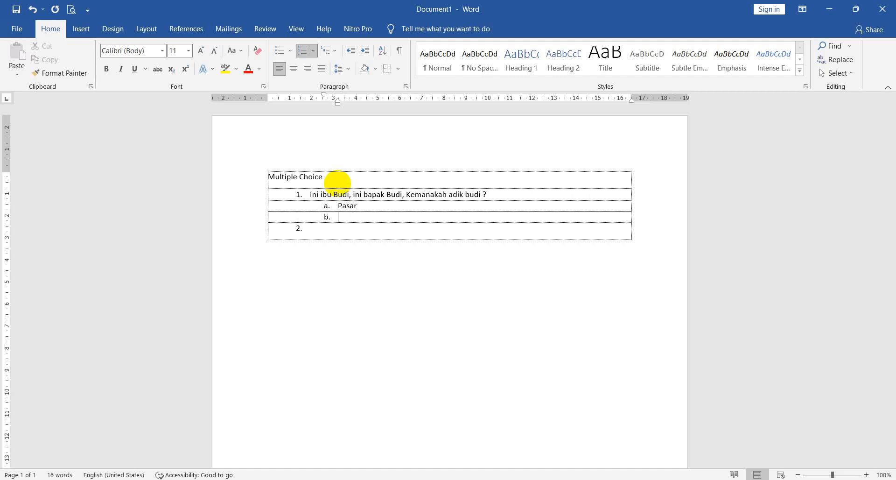
pyautogui.write('Sekolah')
pyautogui.press('Return')
pyautogui.write('la')
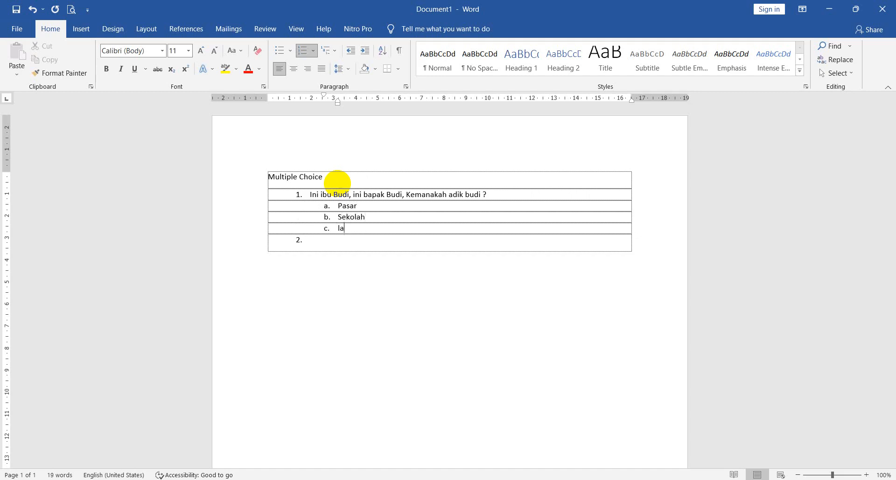
pyautogui.write('dang')
pyautogui.press('Return')
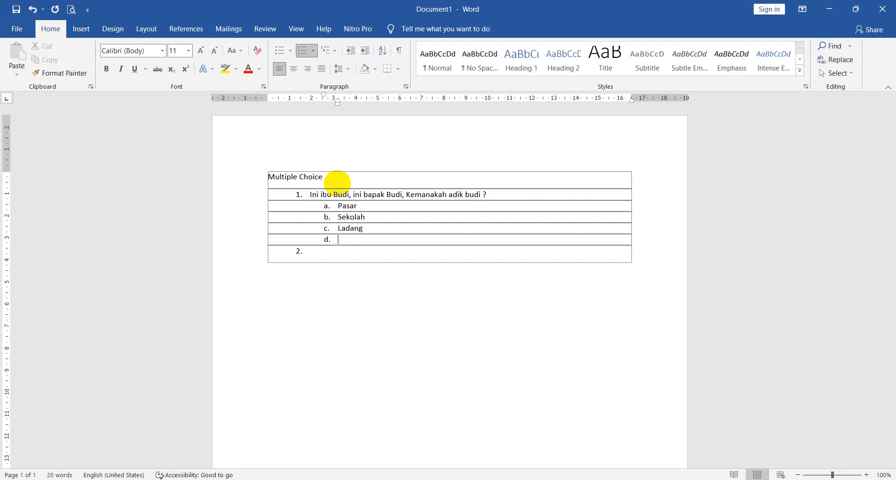
pyautogui.write('Kebun')
pyautogui.press('Return')
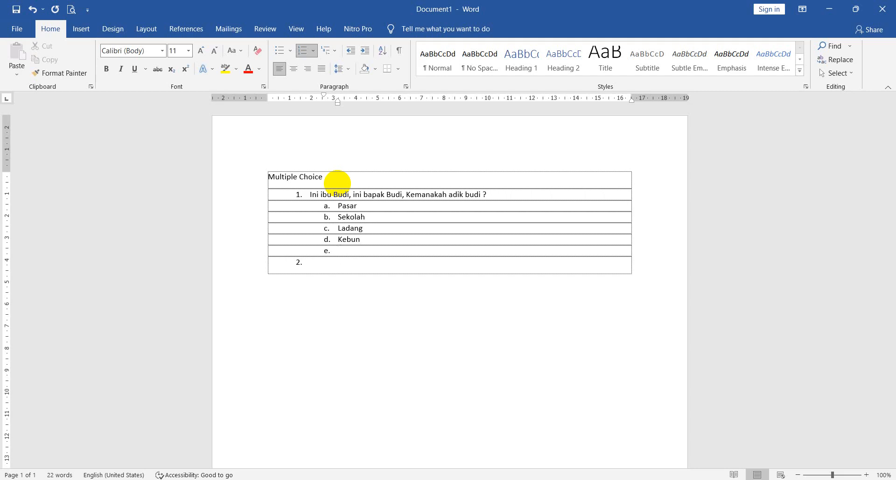
# Step: Turn the line below option d into an unlettered answer line reading "ANS: C", followed by a blank line
pyautogui.press('BackSpace')
pyautogui.press('BackSpace')
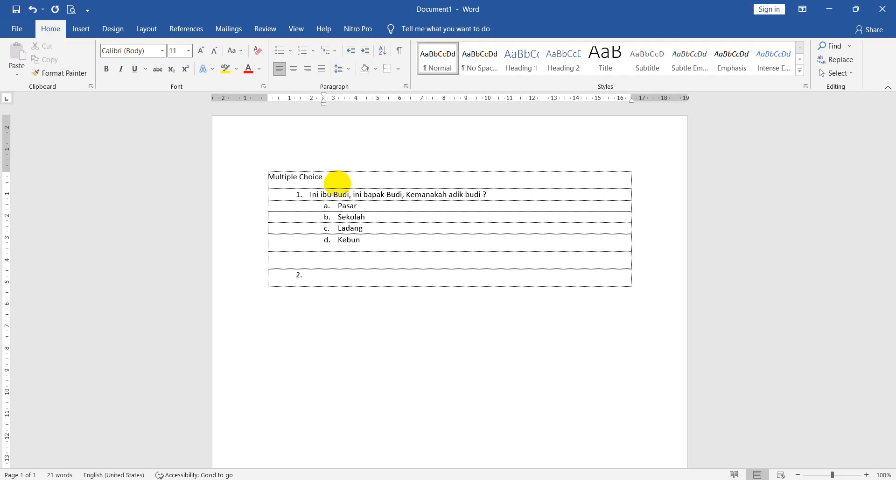
pyautogui.hotkey('ctrl', 'z')
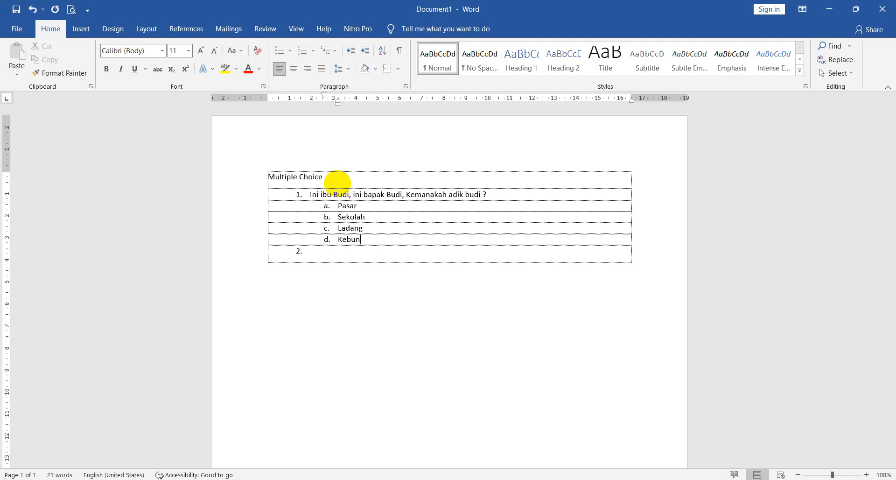
pyautogui.hotkey('ctrl', 'z')
pyautogui.press('BackSpace')
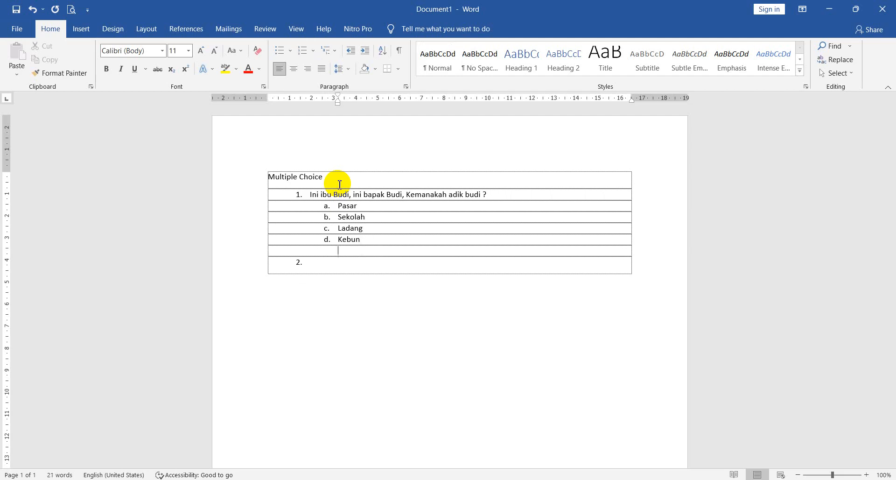
pyautogui.write('ANS: C')
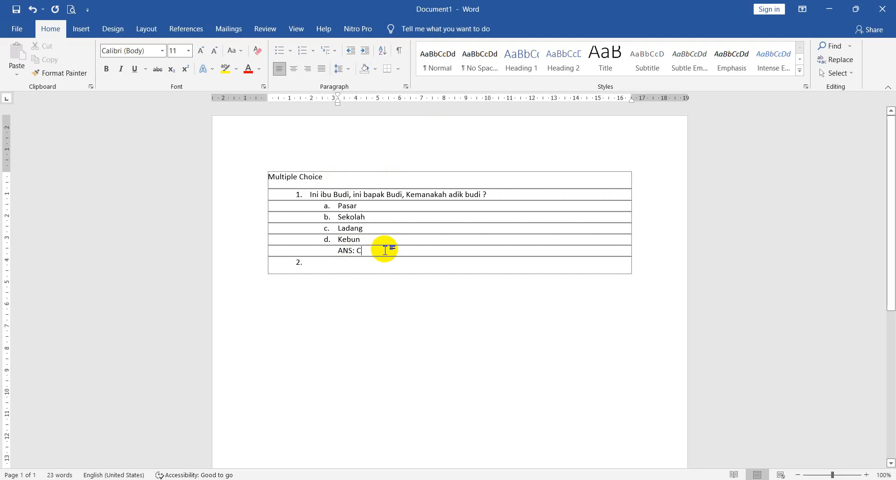
pyautogui.press('Return')
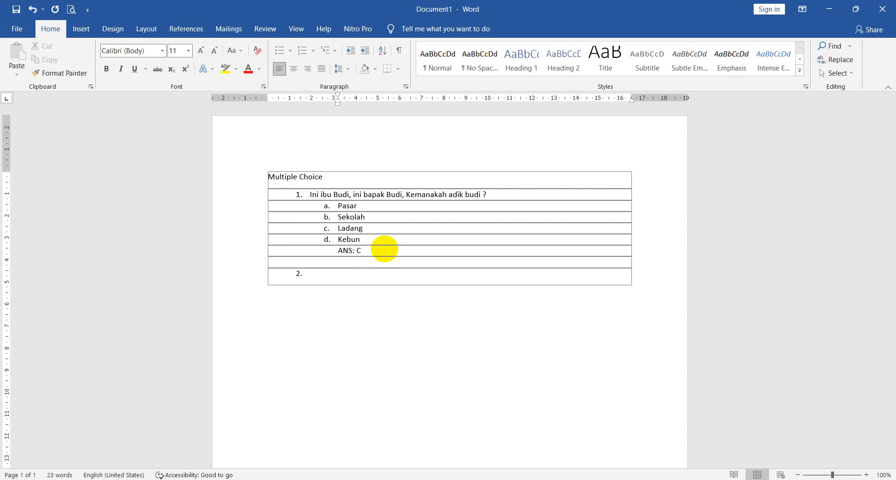
# Step: Write question 2 as "Ini ibu Budi, ini Bapak Budi, Siapakah kakak Budi ?" and add the next numbered line
pyautogui.click(329, 275)
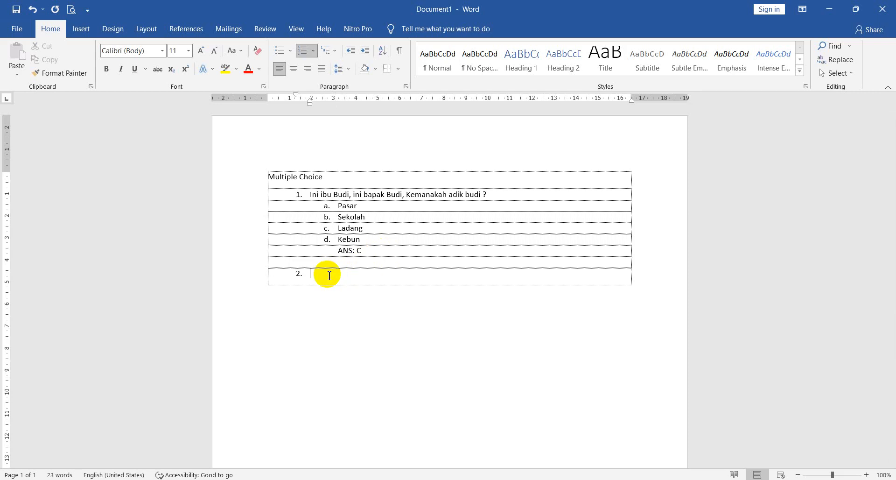
pyautogui.write('Ini ibu Budi, ini Bapak Budi, Siapakah')
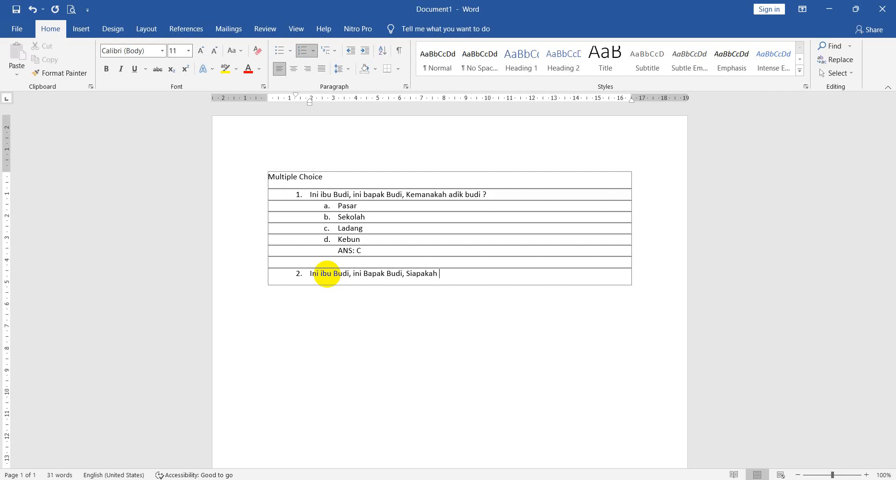
pyautogui.write('kakak Budi ?')
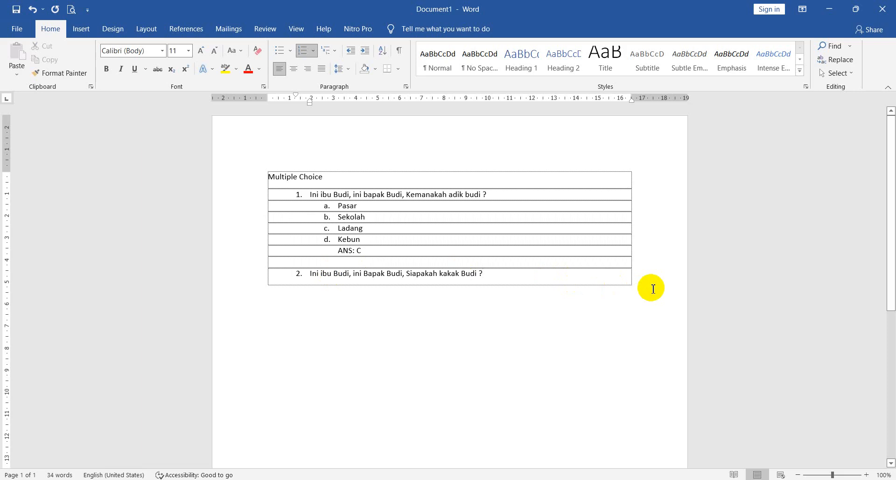
pyautogui.press('Return')
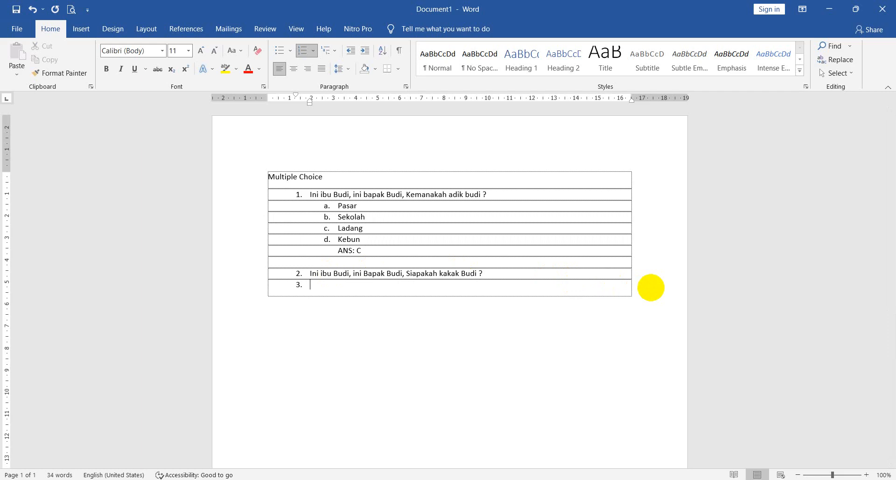
# Step: Add a lettered list below question 2 with the answer options Badu, Bida, Bada and Beda
pyautogui.click(504, 272)
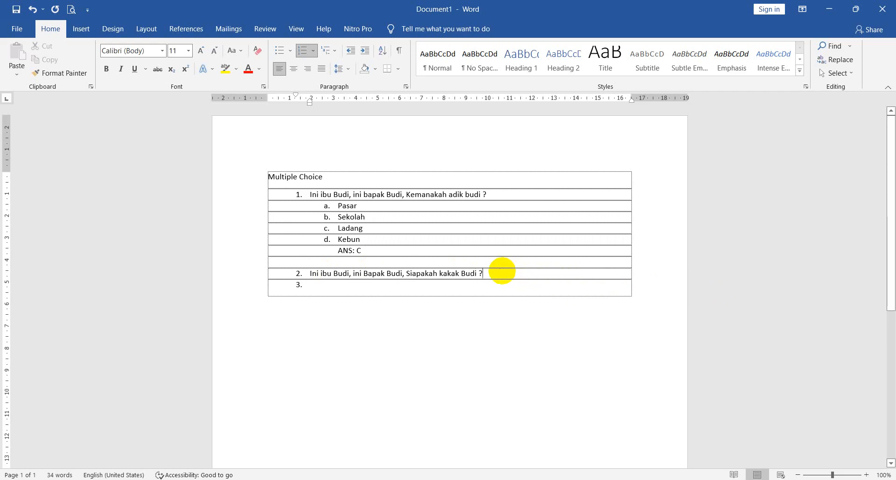
pyautogui.press('Return')
pyautogui.press('BackSpace')
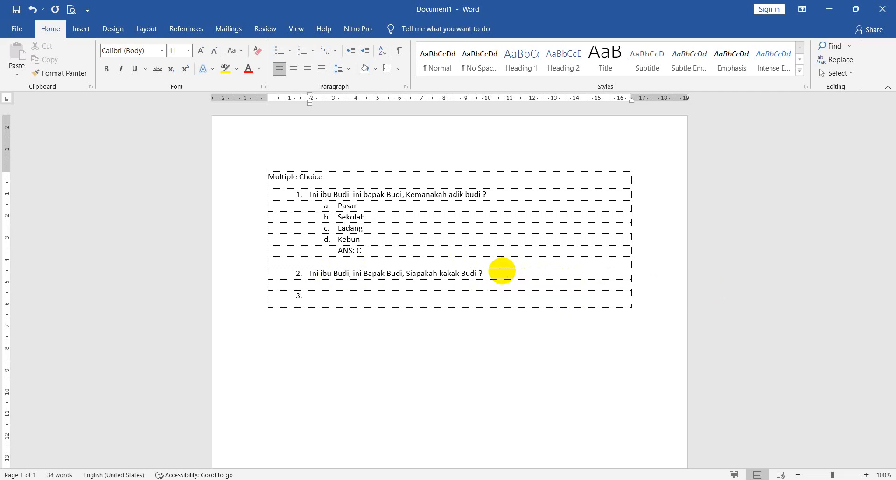
pyautogui.write('a. Badu')
pyautogui.press('Return')
pyautogui.write('Bida')
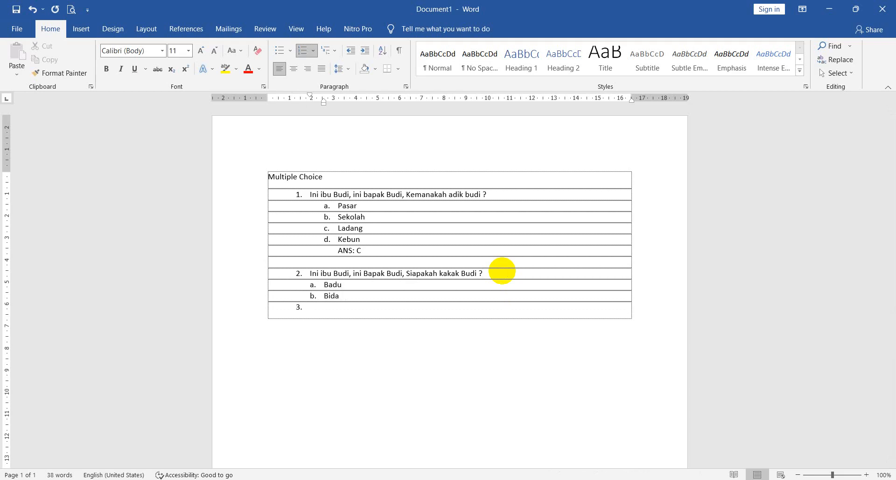
pyautogui.press('Return')
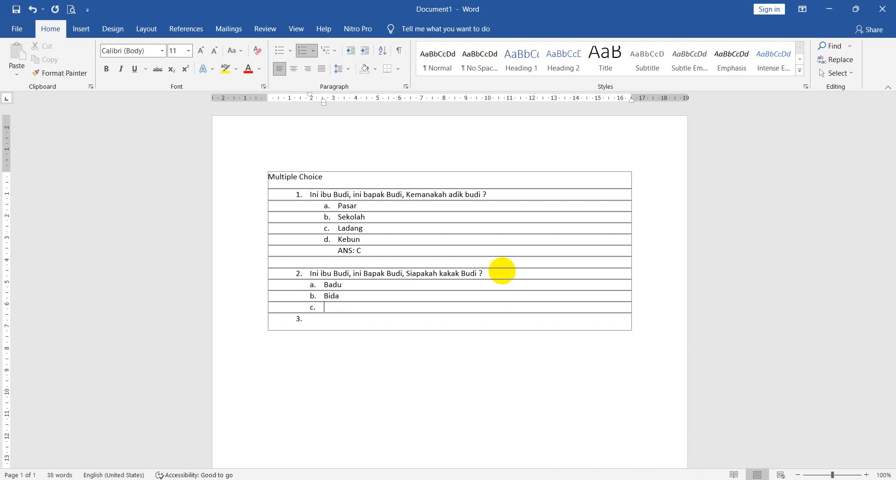
pyautogui.write('Bada')
pyautogui.press('Return')
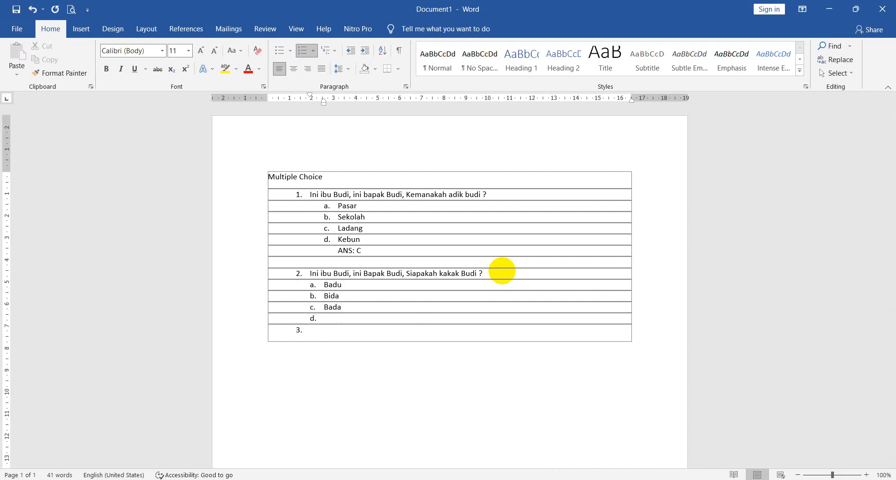
pyautogui.write('beda')
pyautogui.press('Return')
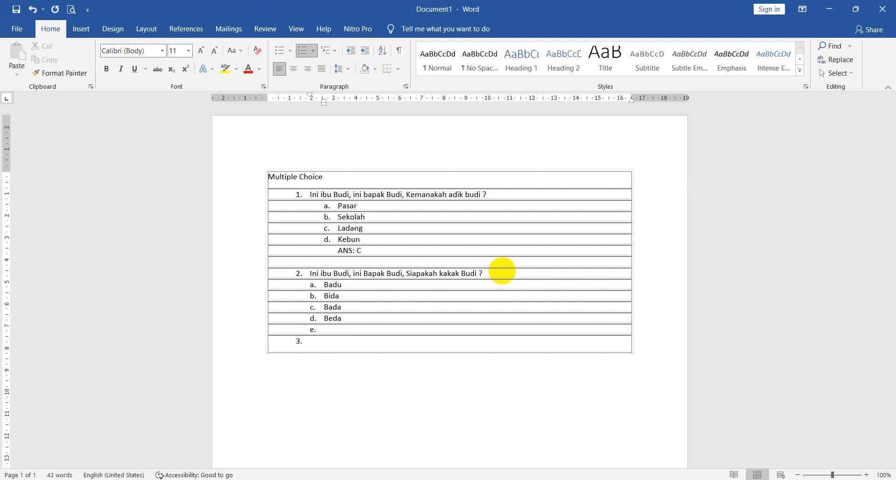
# Step: Add an unlettered answer line "ANS: C" below the options of question 2, followed by a blank line
pyautogui.press('BackSpace')
pyautogui.write('ANS:')
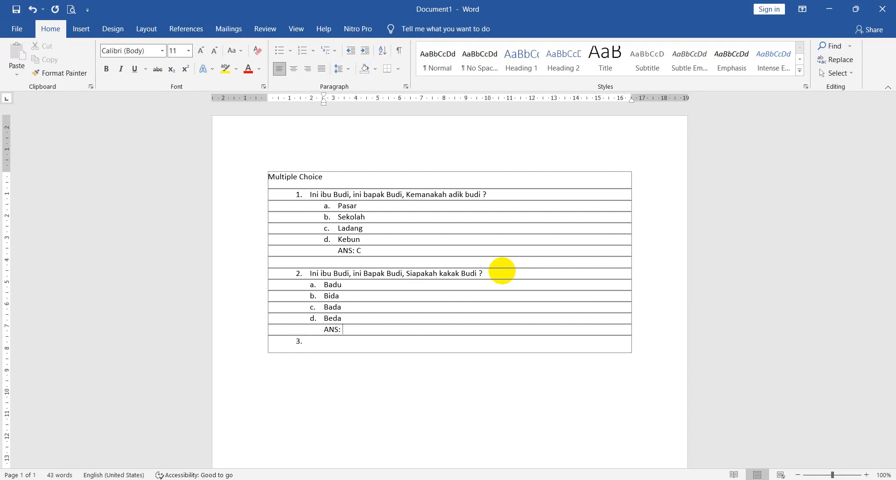
pyautogui.write('C')
pyautogui.press('Return')
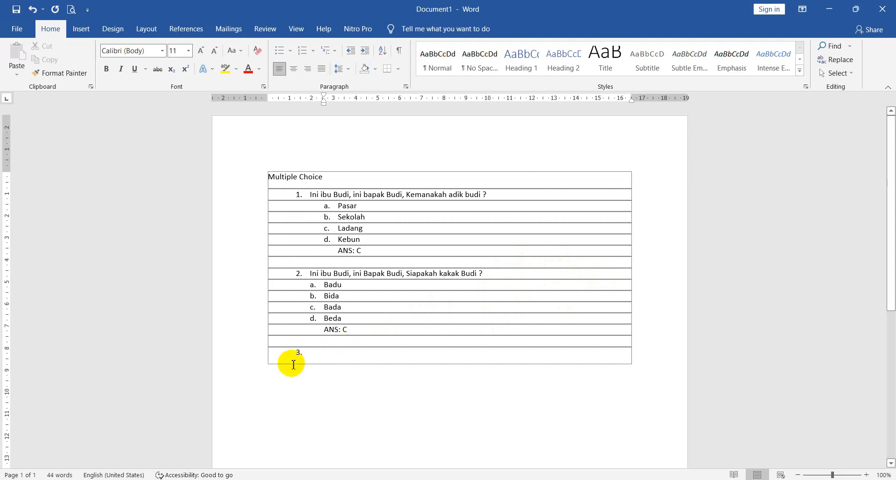
# Step: Write question 3 as "Perhatikan gambar, yang merupakan fungsi hati adalah :" and add a line below it
pyautogui.click(314, 352)
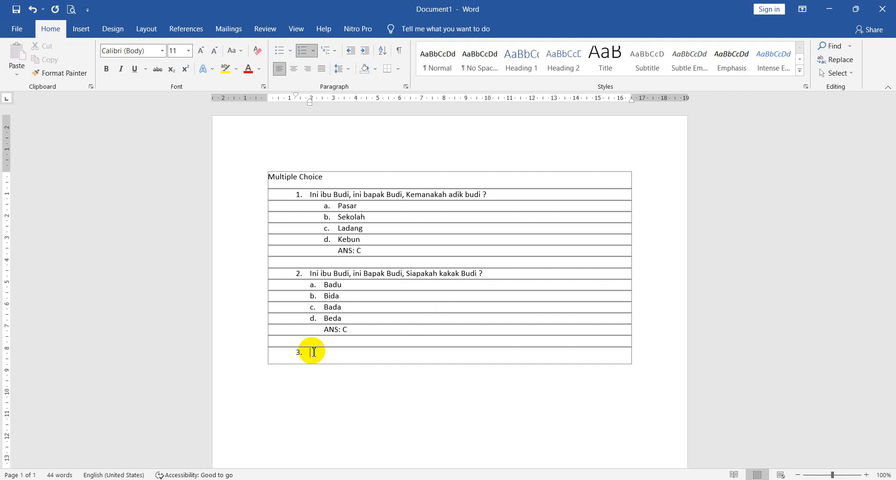
pyautogui.write('P')
pyautogui.write('erhatikan gam')
pyautogui.write('bar b')
pyautogui.press('BackSpace')
pyautogui.press('BackSpace')
pyautogui.write(', yang merupakan ')
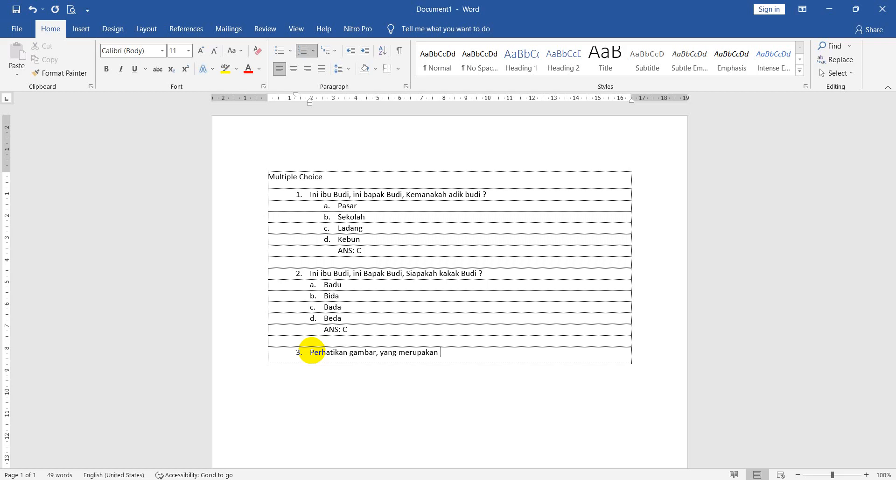
pyautogui.write('gam')
pyautogui.press('BackSpace')
pyautogui.press('BackSpace')
pyautogui.press('BackSpace')
pyautogui.write('fungsi hati adalah')
pyautogui.press('Return')
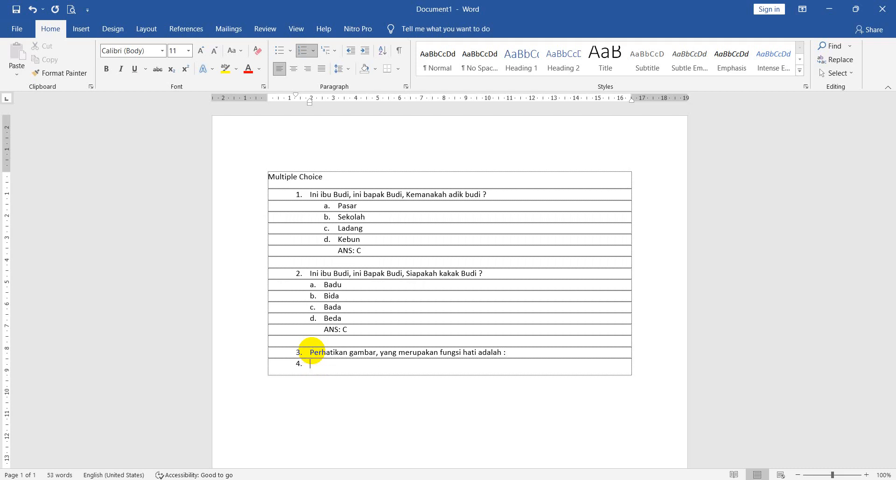
# Step: Add a lettered list below question 3 with the answer options 1, 2, 3 and 4
pyautogui.click(519, 352)
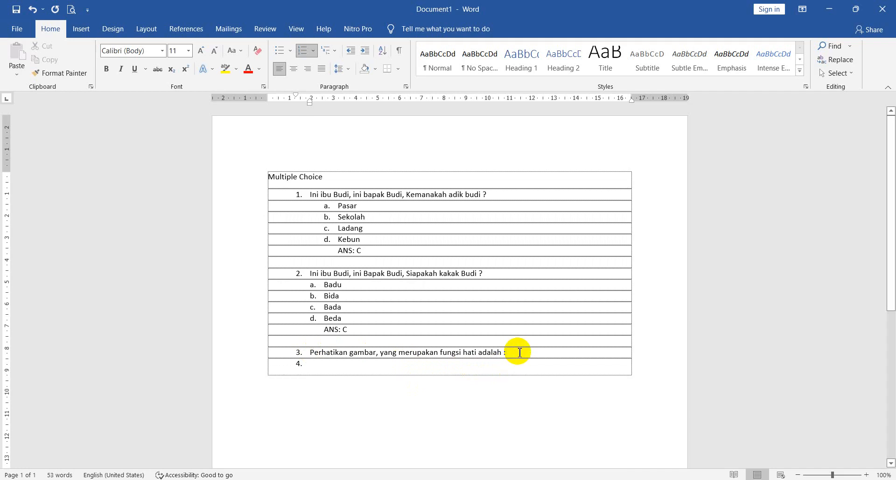
pyautogui.press('Return')
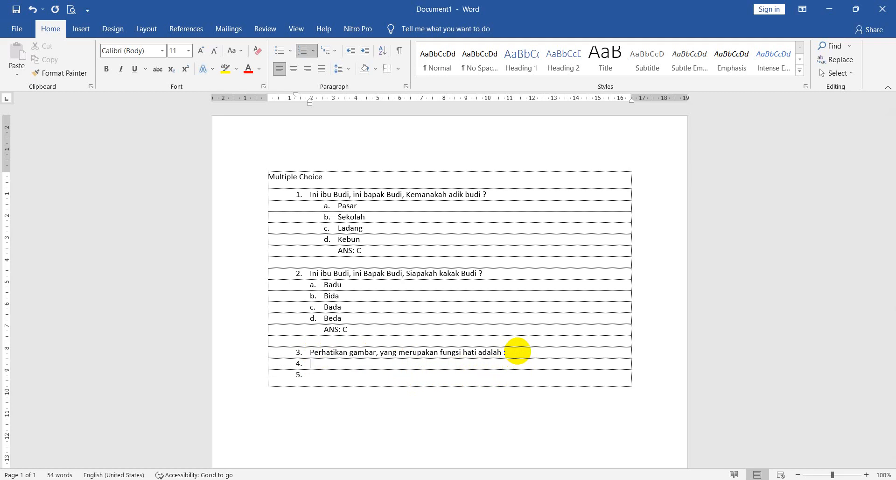
pyautogui.press('BackSpace')
pyautogui.write('a')
pyautogui.write('. ')
pyautogui.write('1')
pyautogui.press('Return')
pyautogui.write('2')
pyautogui.press('Return')
pyautogui.write('3')
pyautogui.press('Return')
pyautogui.write('4')
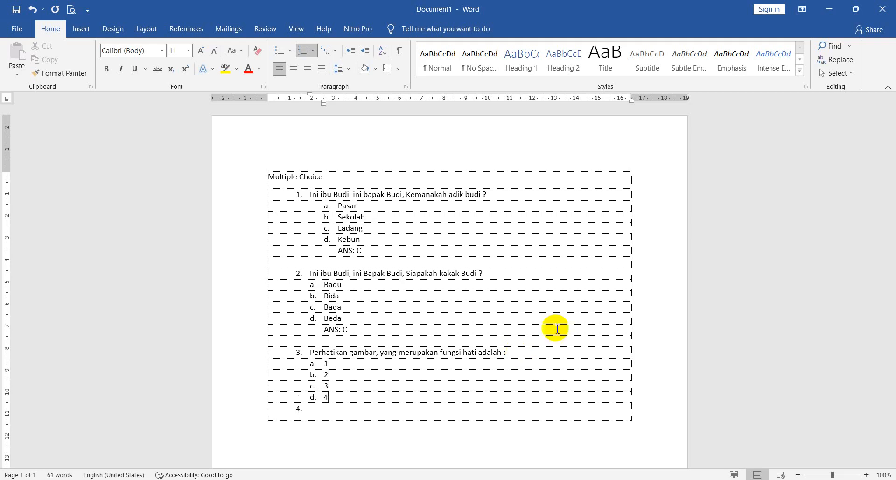
# Step: Insert the "PETUNJUK 3" picture from the Snapshot folder on a new unnumbered line below question 3 and shrink it to roughly half size
pyautogui.click(514, 353)
pyautogui.press('Return')
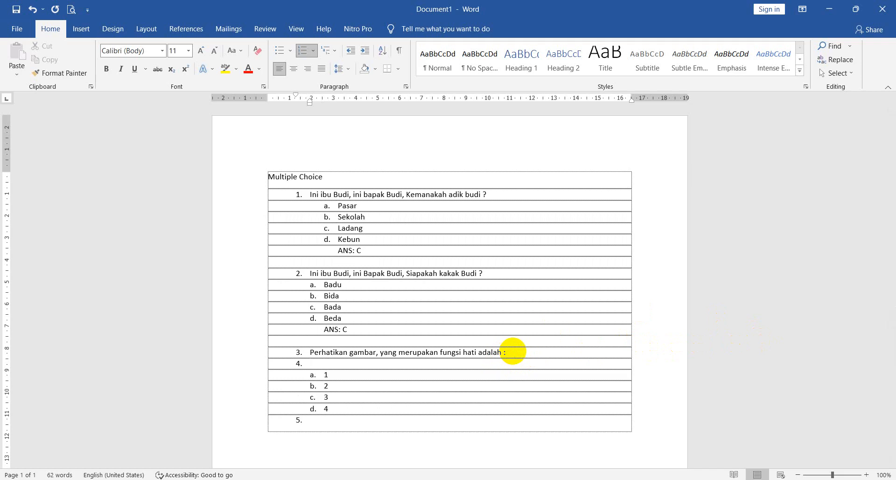
pyautogui.press('BackSpace')
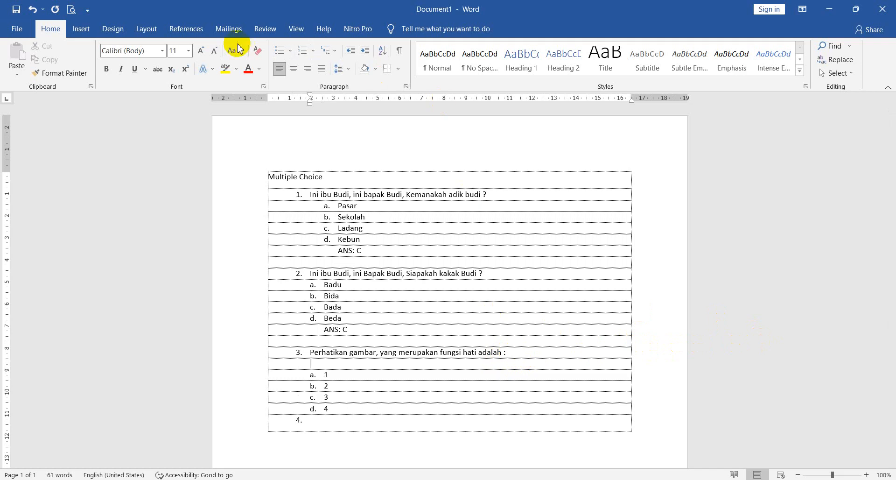
pyautogui.click(79, 29)
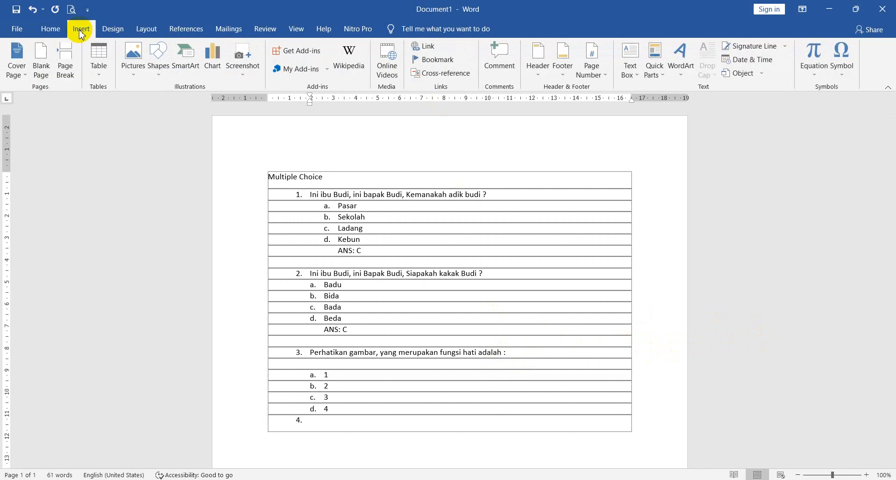
pyautogui.click(131, 68)
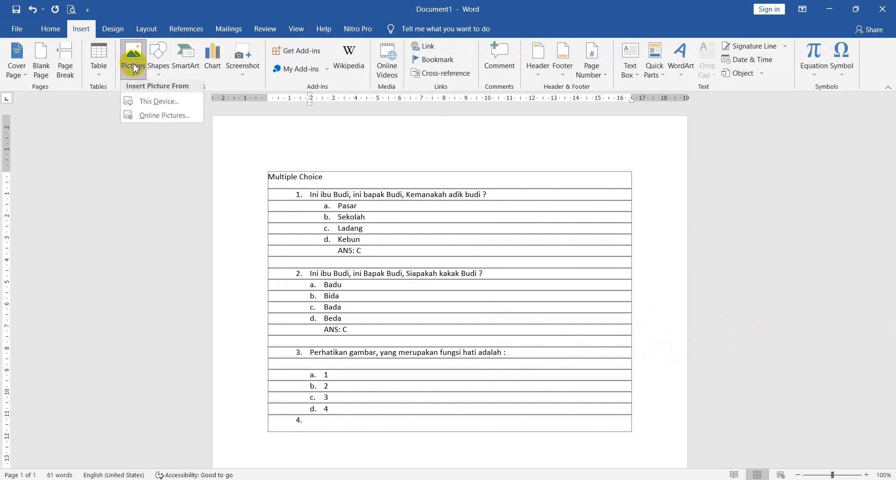
pyautogui.click(149, 104)
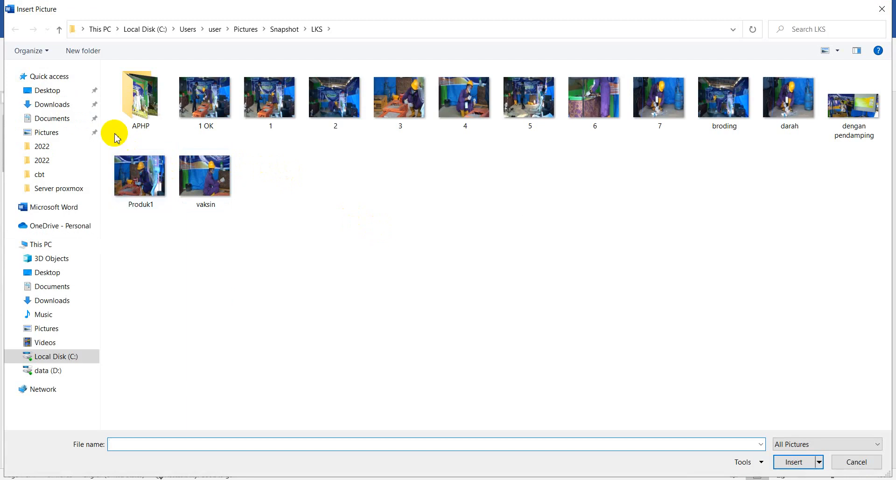
pyautogui.click(68, 136)
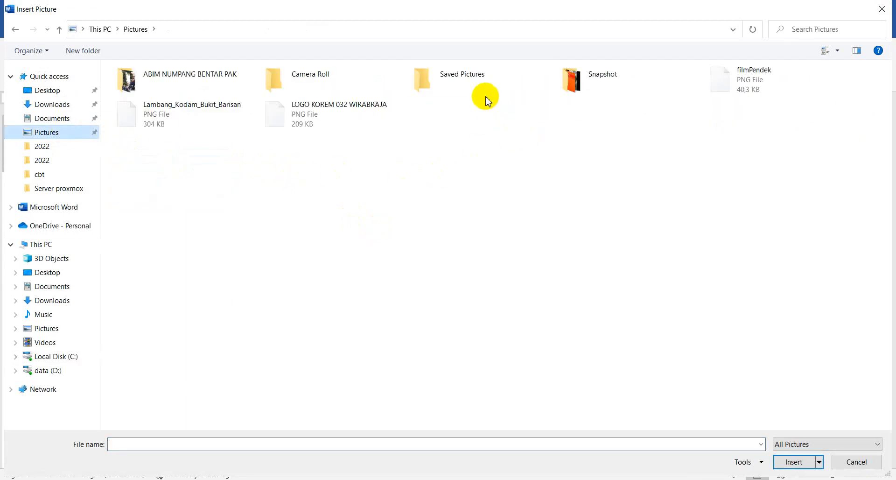
pyautogui.doubleClick(562, 80)
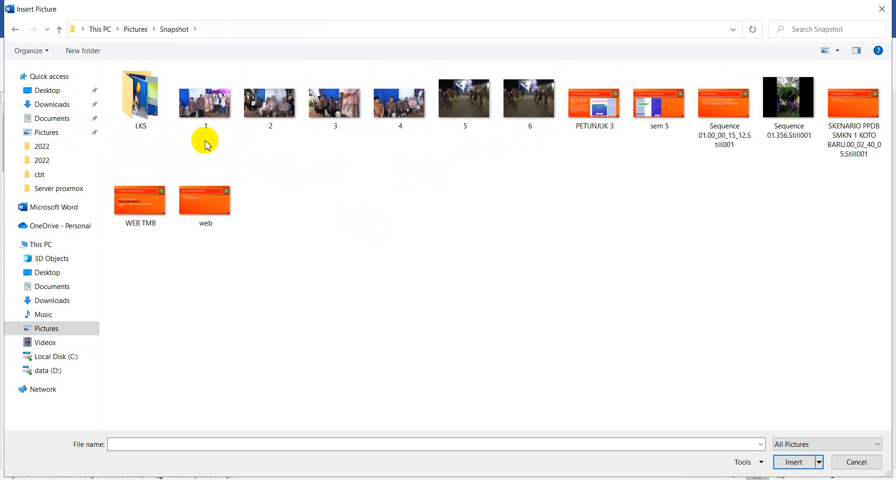
pyautogui.click(214, 206)
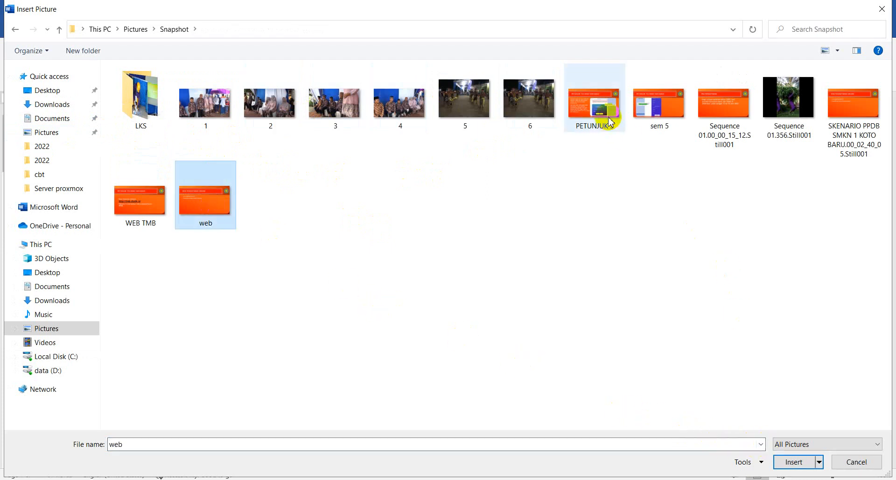
pyautogui.doubleClick(594, 113)
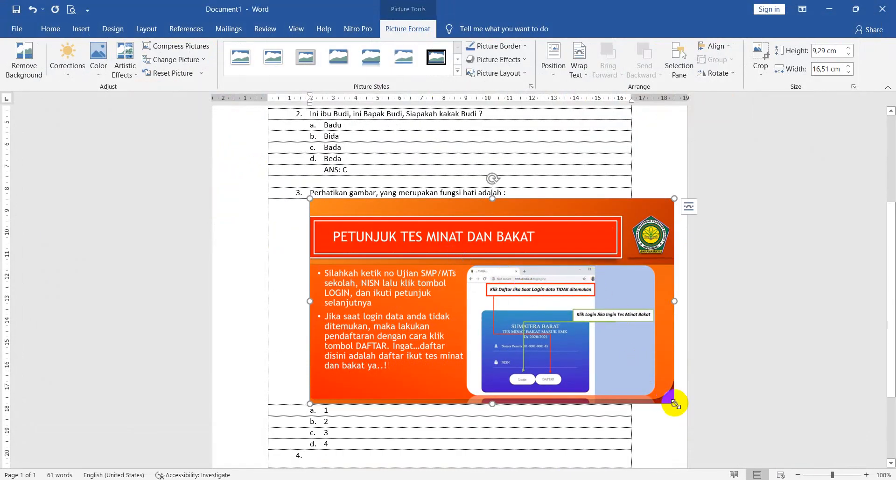
pyautogui.moveTo(675, 403); pyautogui.dragTo(513, 284)
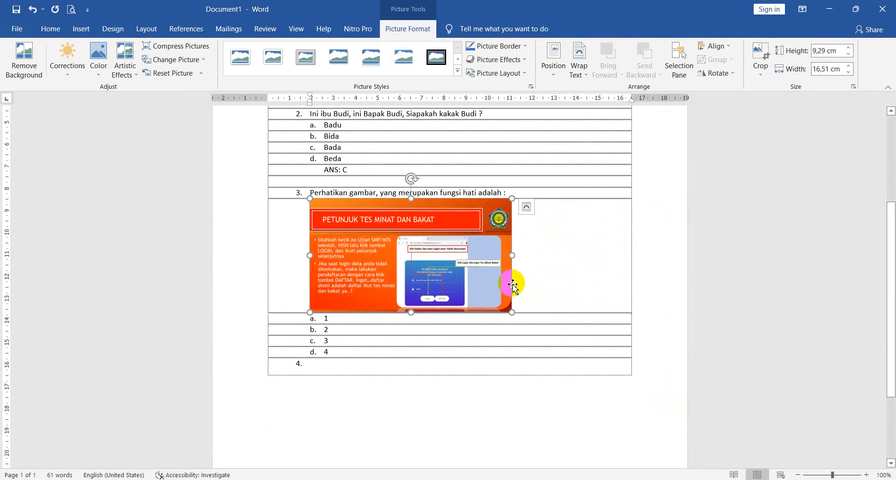
# Step: Add an unlettered answer line "ANS: D" below the options of question 3
pyautogui.click(342, 351)
pyautogui.press('Return')
pyautogui.press('BackSpace')
pyautogui.write('A')
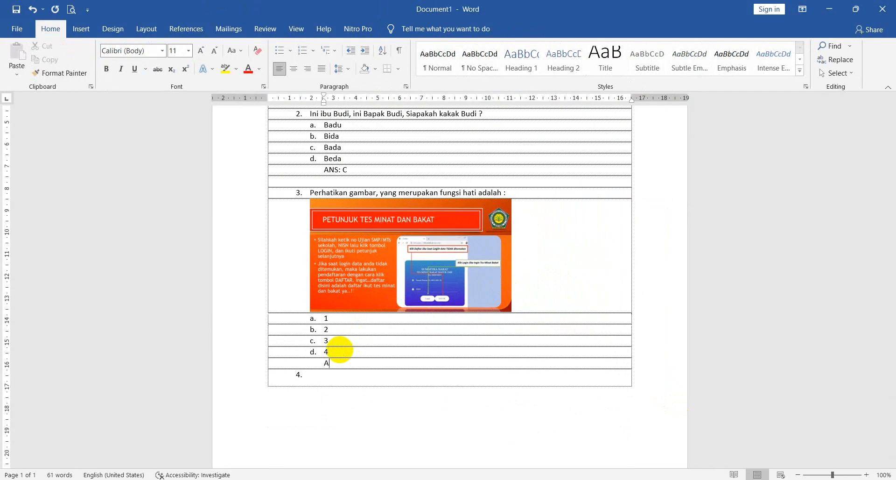
pyautogui.write('NS: D')
pyautogui.click(338, 318)
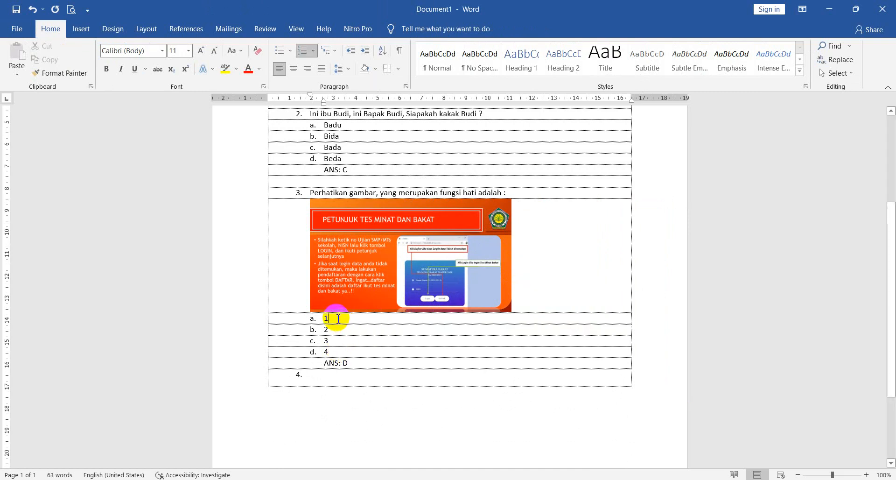
# Step: Copy the text of question 3 and paste it as question 4
pyautogui.click(330, 373)
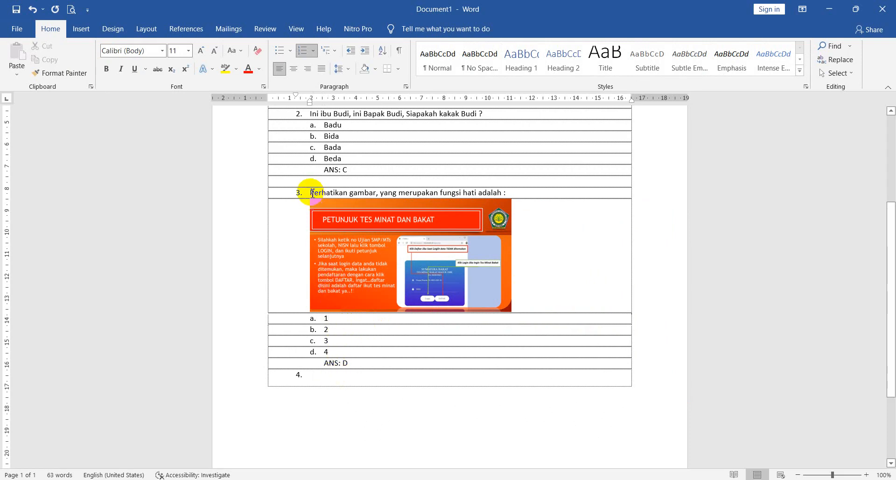
pyautogui.moveTo(311, 193); pyautogui.dragTo(508, 196)
pyautogui.hotkey('ctrl', 'c')
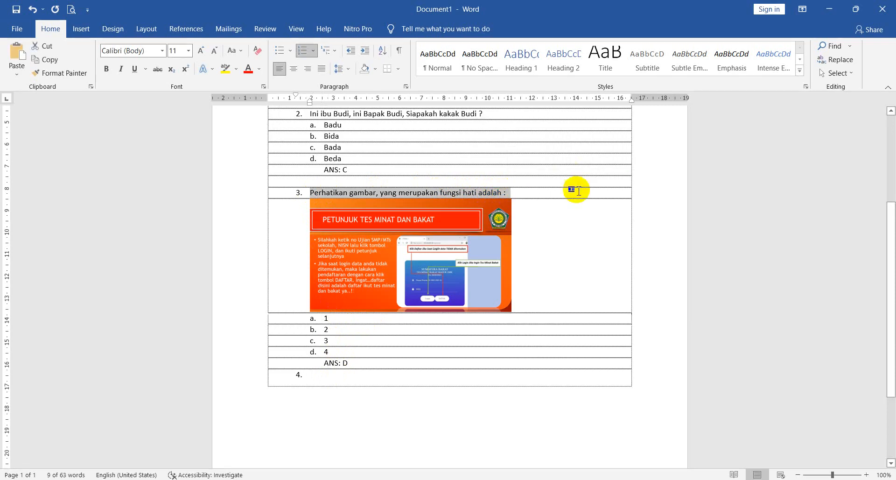
pyautogui.click(312, 376)
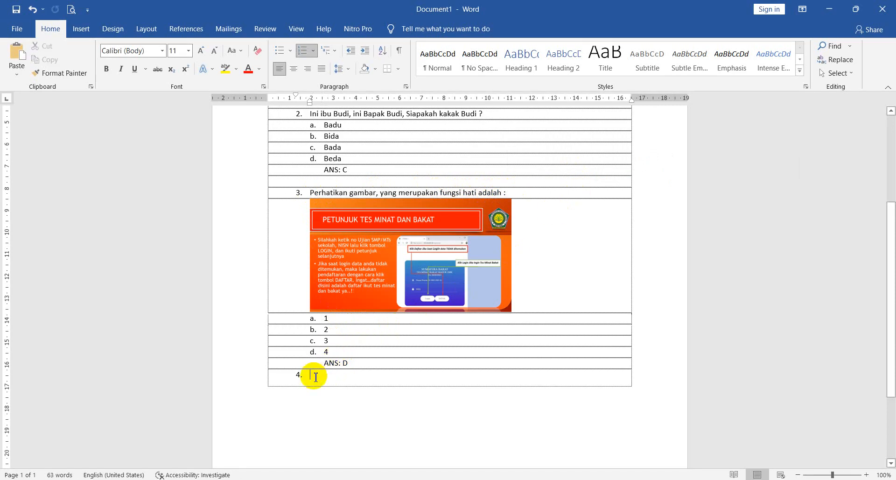
pyautogui.hotkey('ctrl', 'v')
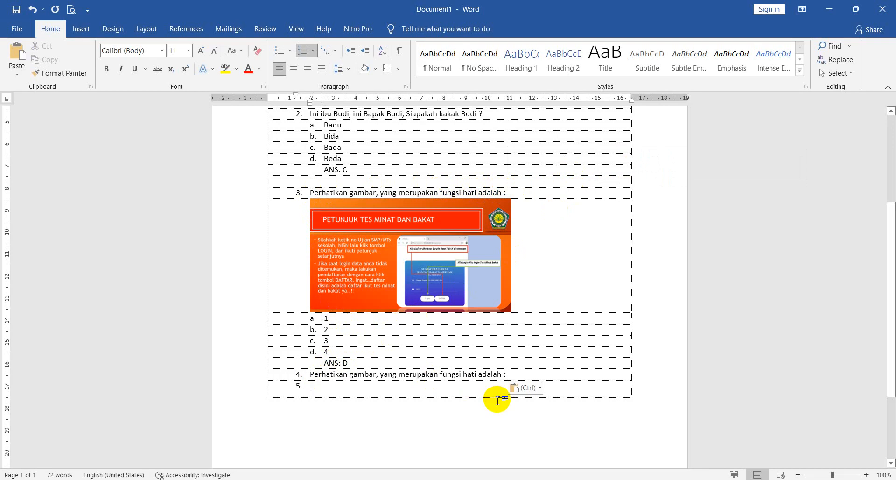
# Step: Start a lettered answer list directly below question 4
pyautogui.click(515, 375)
pyautogui.press('Return')
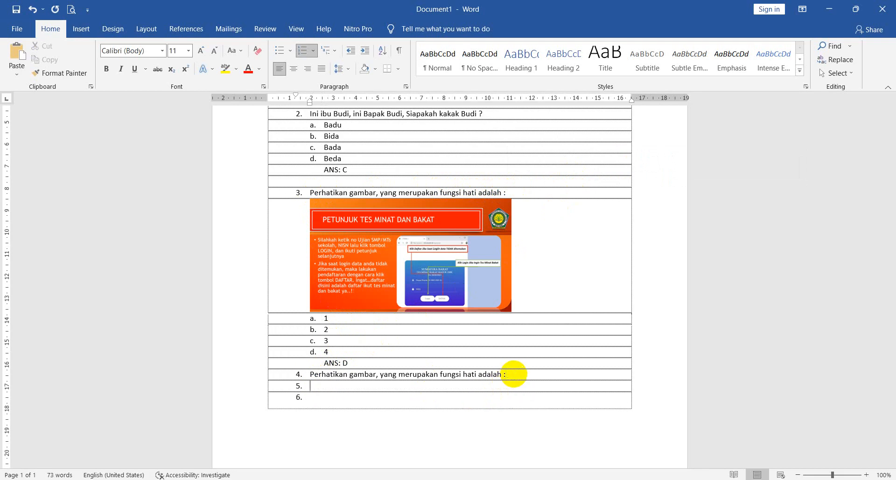
pyautogui.press('BackSpace')
pyautogui.write('a.')
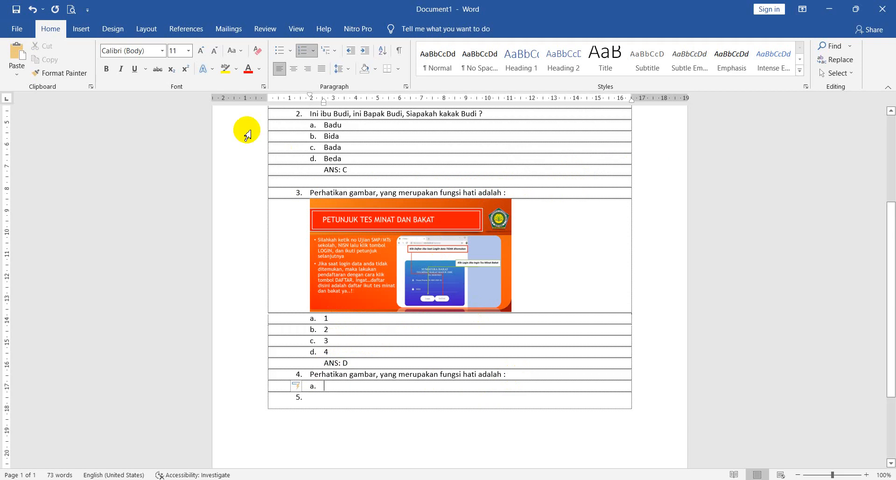
# Step: Insert the "web" picture as option a of question 4, shrunk to about 2.21 by 3.94 cm, and add an empty option b
pyautogui.click(80, 35)
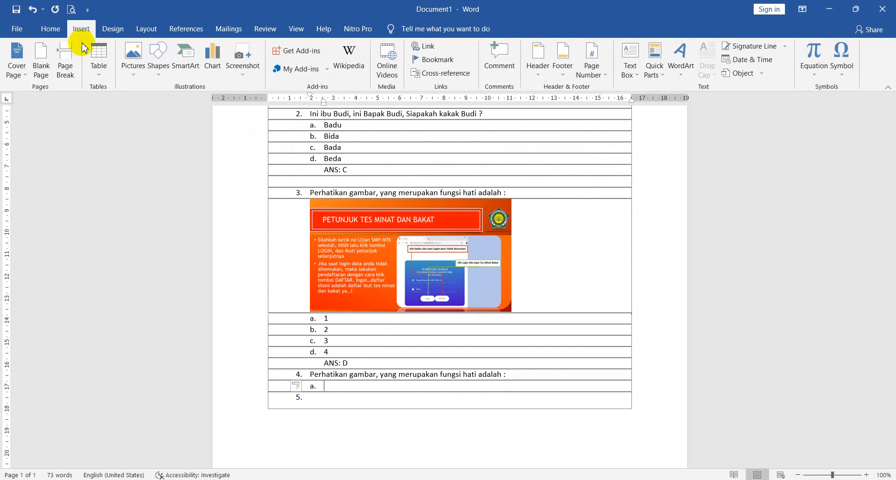
pyautogui.click(141, 75)
pyautogui.click(150, 105)
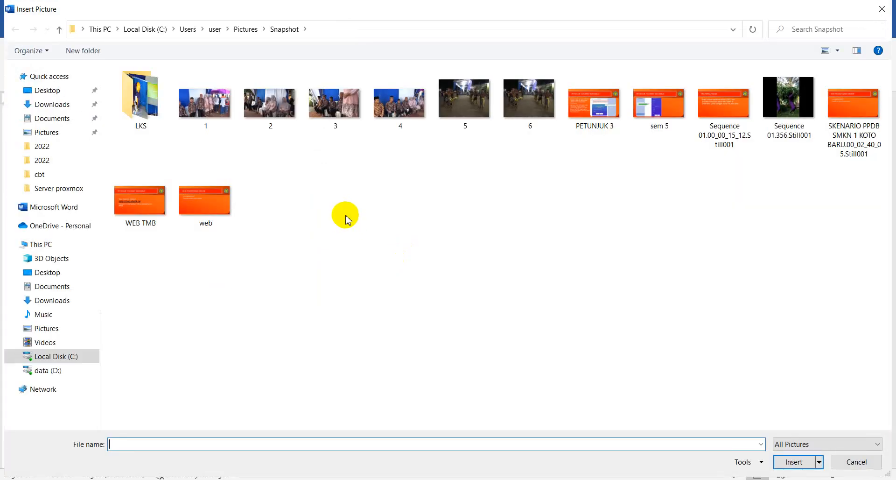
pyautogui.doubleClick(232, 199)
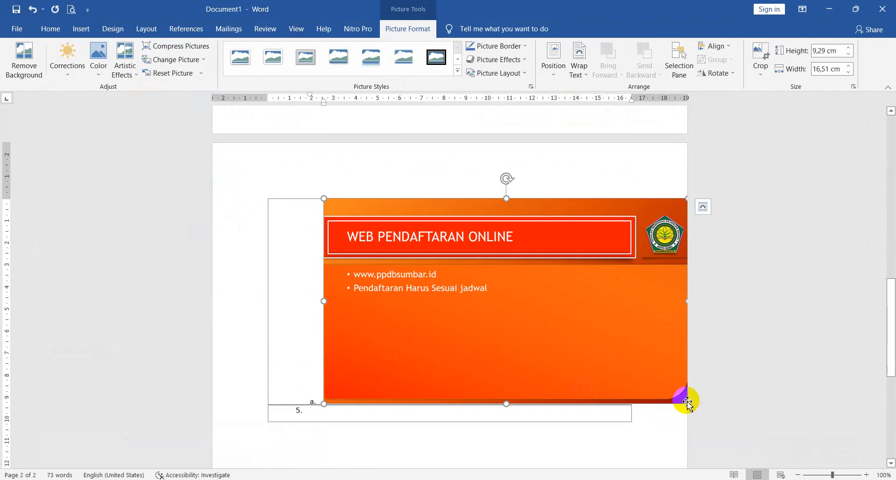
pyautogui.moveTo(685, 401); pyautogui.dragTo(413, 235)
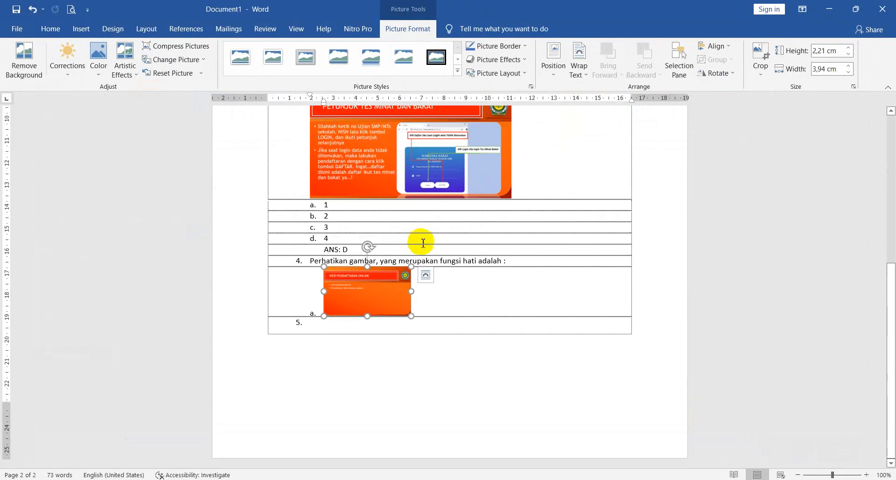
pyautogui.click(420, 312)
pyautogui.press('Return')
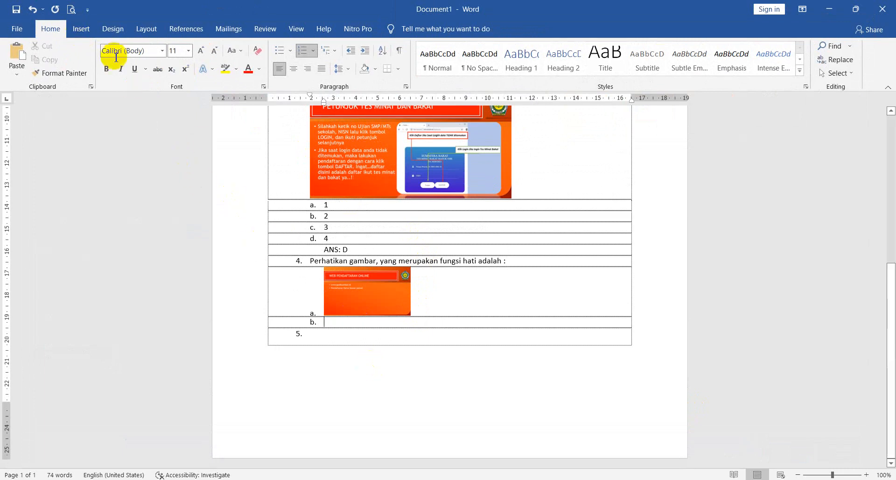
pyautogui.click(342, 336)
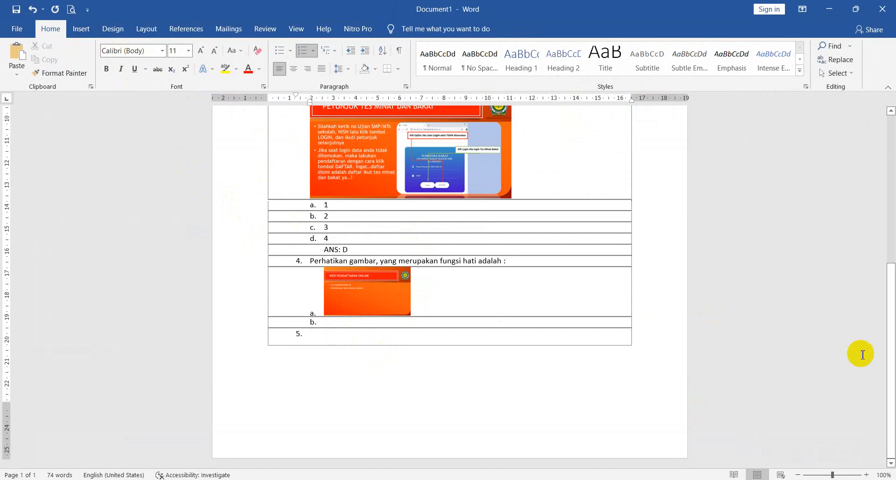
pyautogui.moveTo(892, 348); pyautogui.dragTo(894, 185)
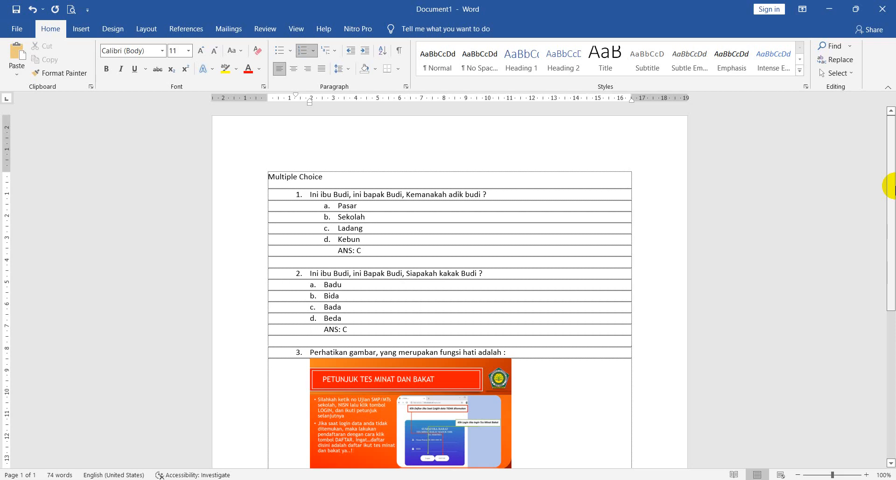
pyautogui.moveTo(892, 186); pyautogui.dragTo(891, 347)
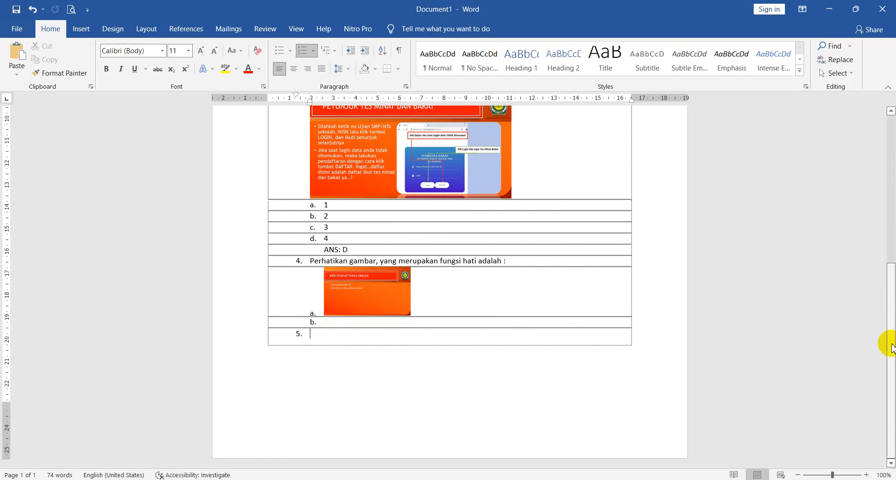
pyautogui.click(891, 338)
pyautogui.moveTo(891, 337); pyautogui.dragTo(891, 280)
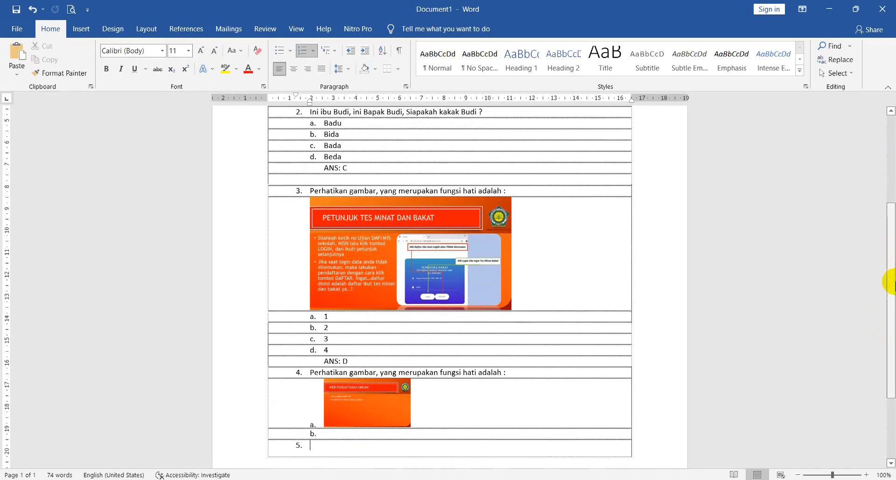
# Step: Save the document in the D: cbt folder as "biologi kls x_namaguru" in Rich Text Format
pyautogui.click(23, 33)
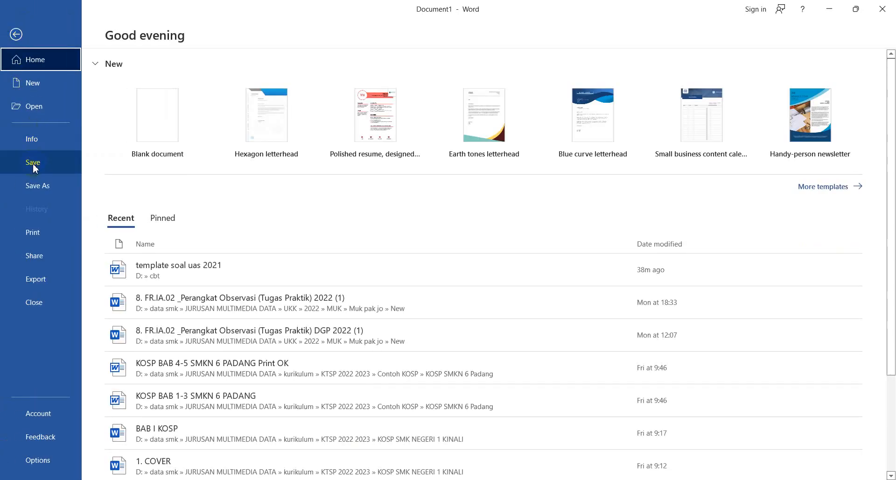
pyautogui.click(30, 184)
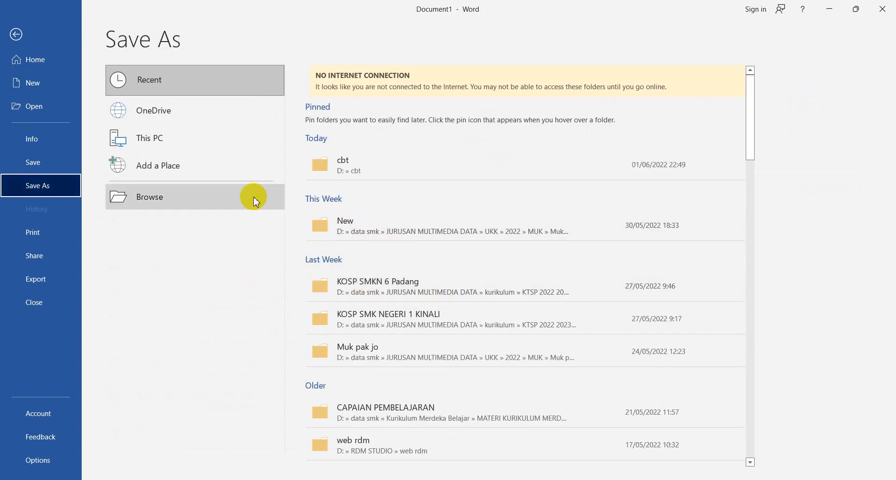
pyautogui.click(372, 172)
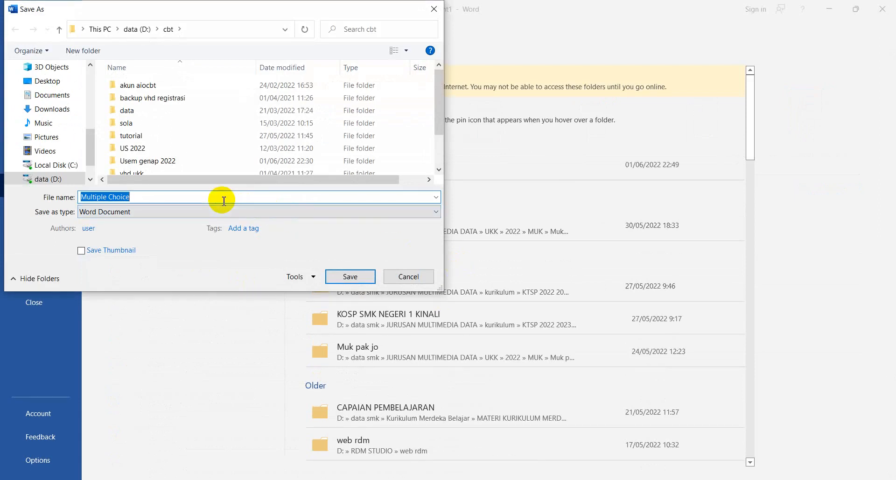
pyautogui.write('biologi ')
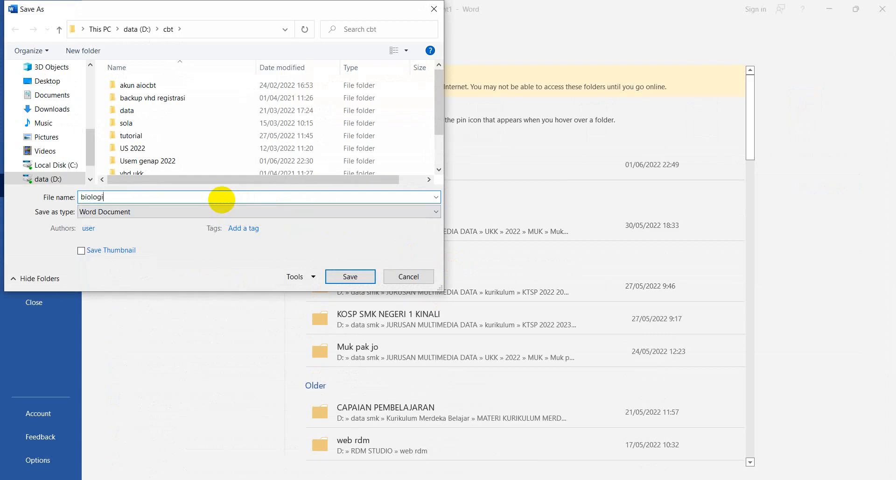
pyautogui.write('kls x_namaguru')
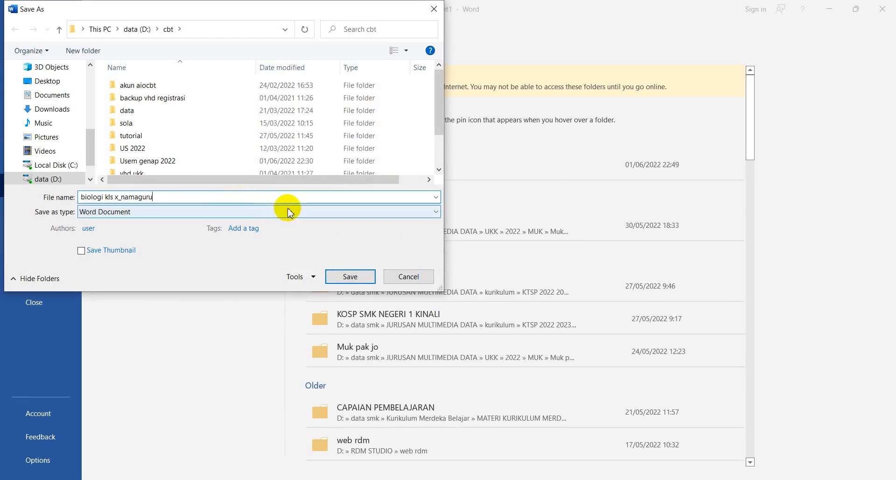
pyautogui.click(289, 211)
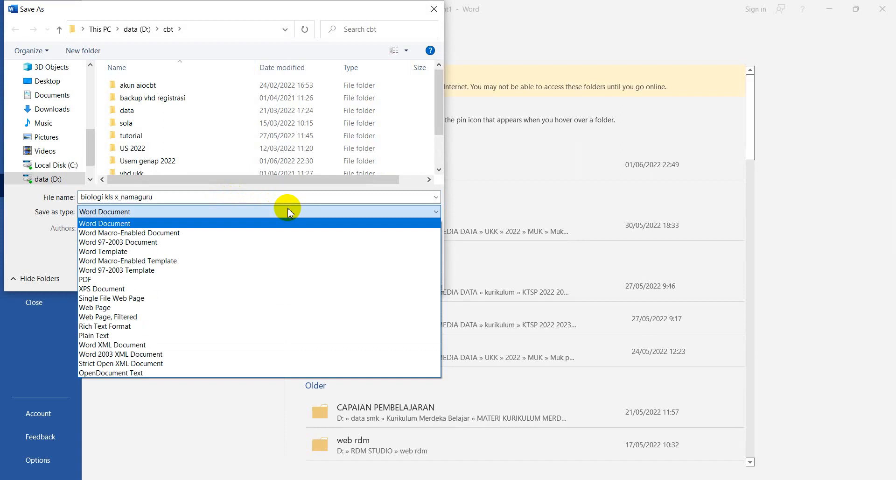
pyautogui.click(141, 327)
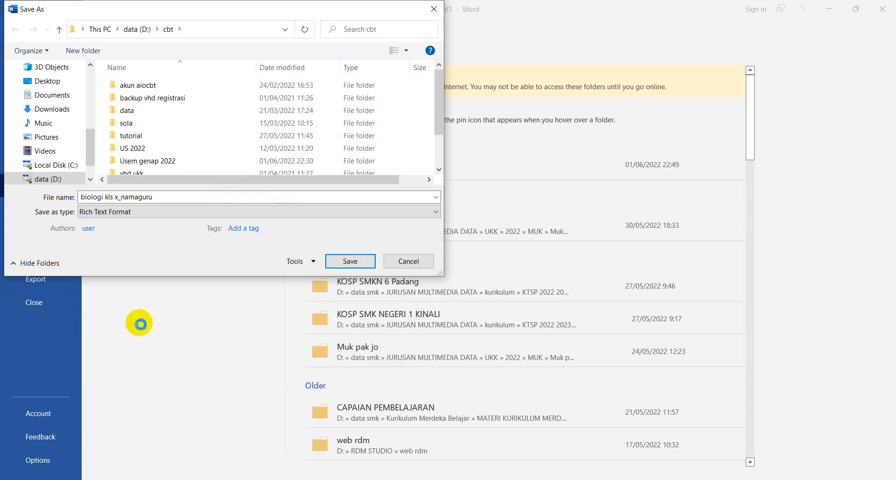
pyautogui.click(348, 262)
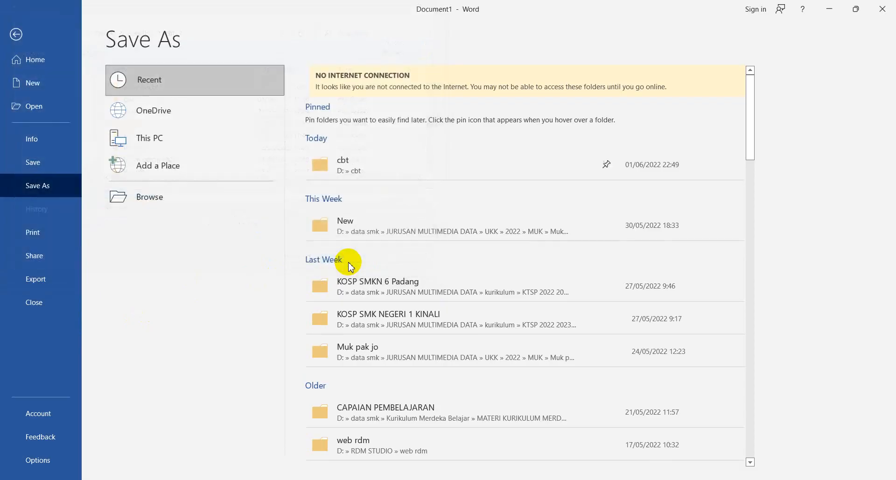